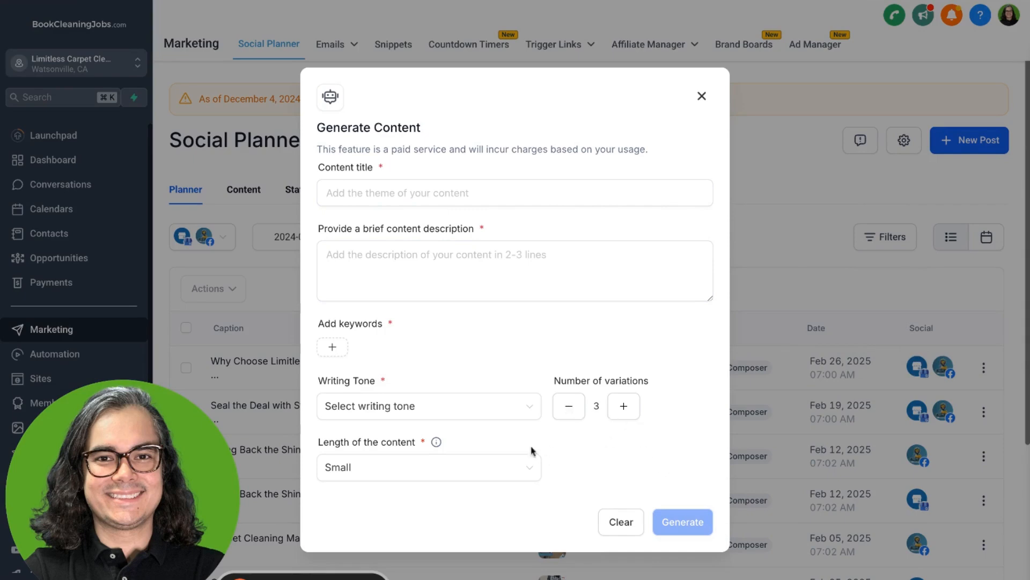
pyautogui.click(508, 465)
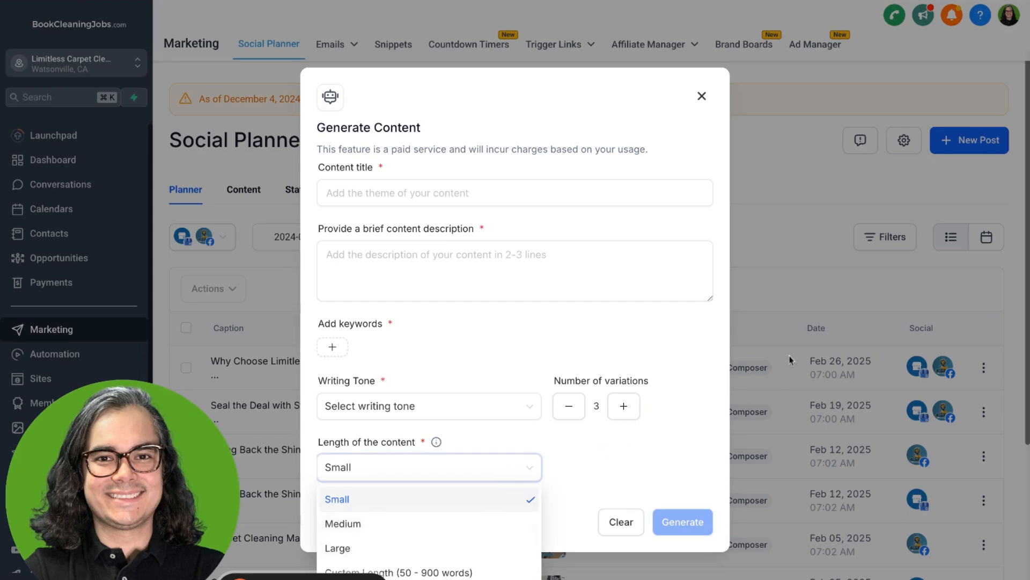
pyautogui.click(628, 524)
pyautogui.click(699, 99)
# - Create a new social post and select the Limitless Carpet Cleaning Facebook account as its destination
pyautogui.click(931, 146)
pyautogui.click(914, 173)
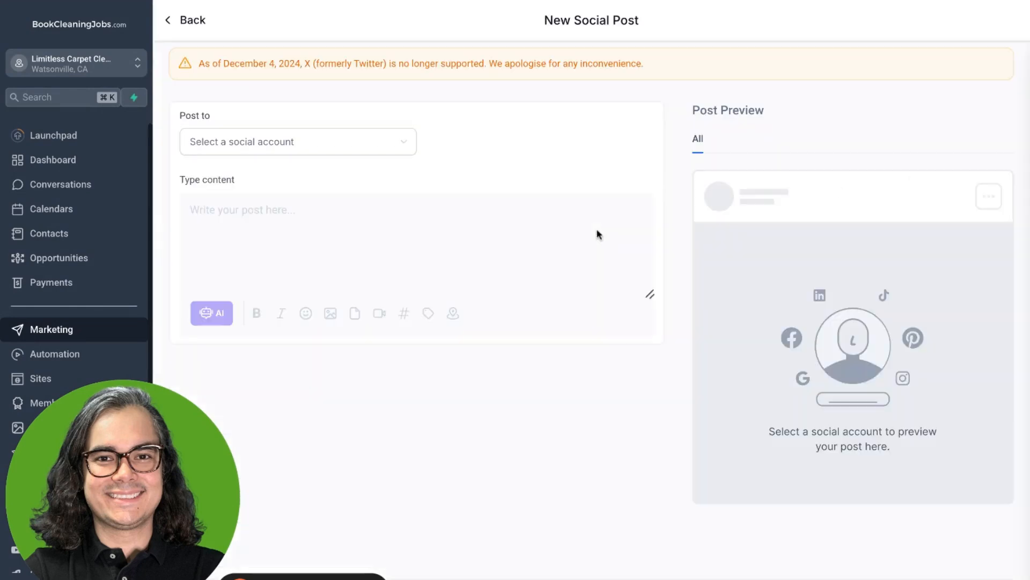
pyautogui.click(300, 143)
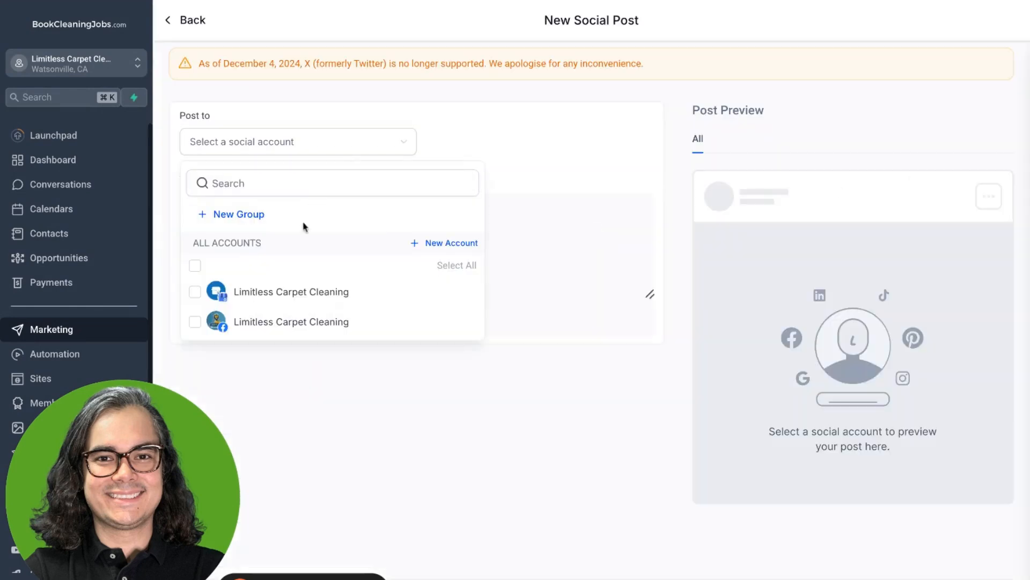
pyautogui.click(240, 321)
pyautogui.click(631, 192)
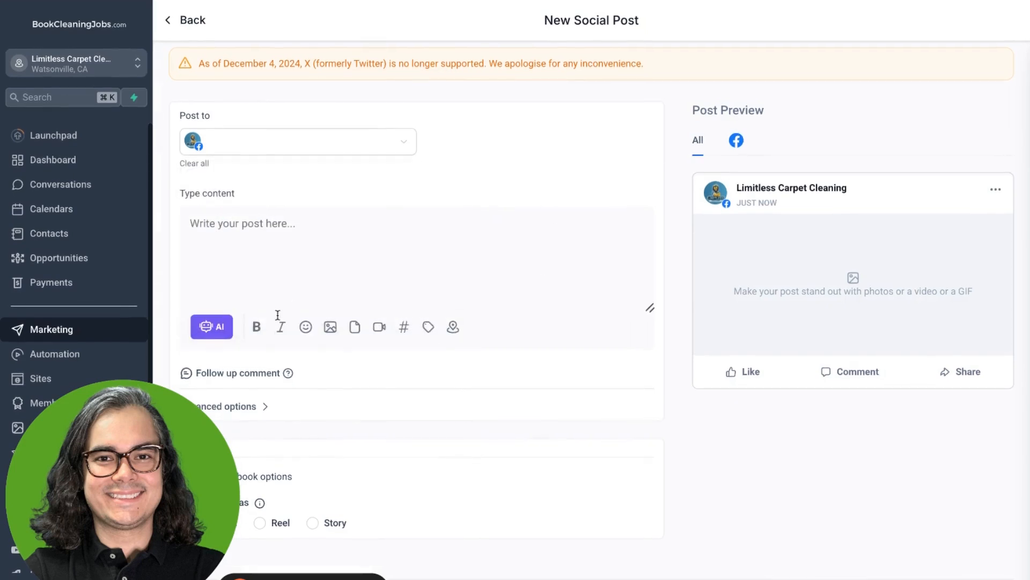
# - Start AI content generation for the post and title the content "Happy valentine's day"
pyautogui.click(213, 329)
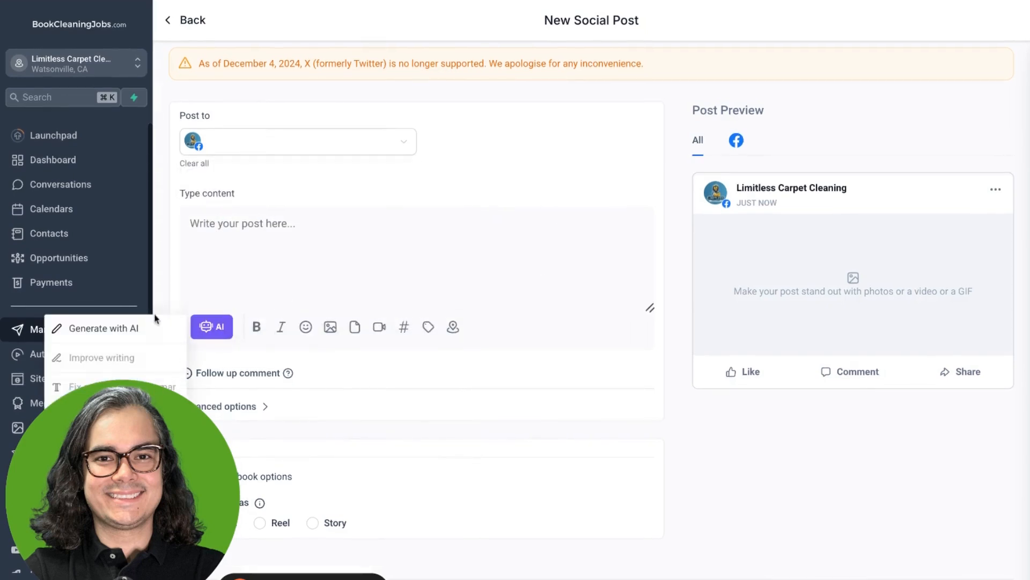
pyautogui.click(154, 344)
pyautogui.click(462, 201)
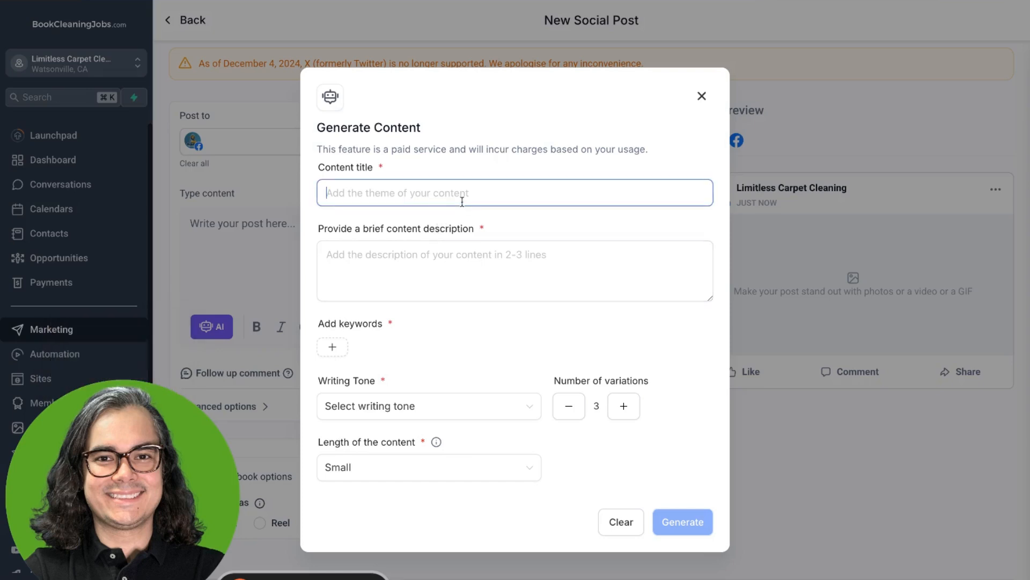
pyautogui.write("Happy valentine's ")
pyautogui.write('ay')
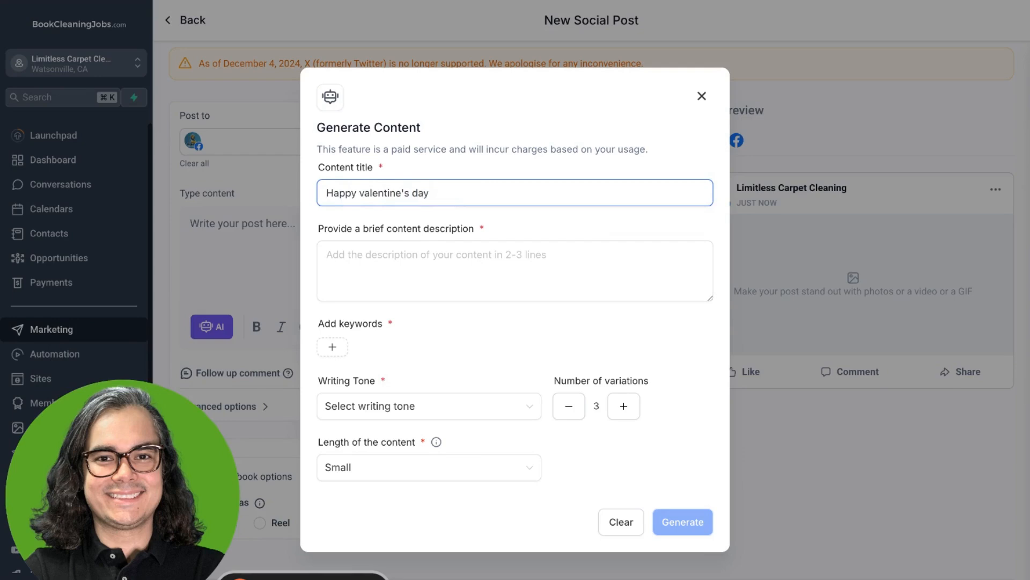
# - Enter the content description "Write a post wishing everybody a happy valentine's day from Limitless Carpet Cleaning in Watsonville, CA"
pyautogui.write('Writ')
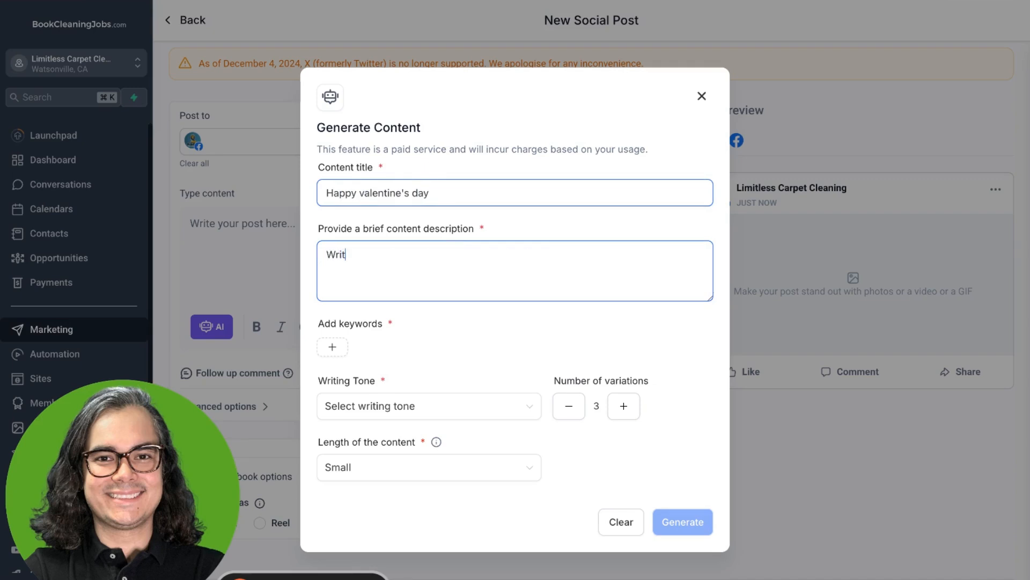
pyautogui.write('e a post si')
pyautogui.press('BackSpace')
pyautogui.press('BackSpace')
pyautogui.write('wishing everybody ')
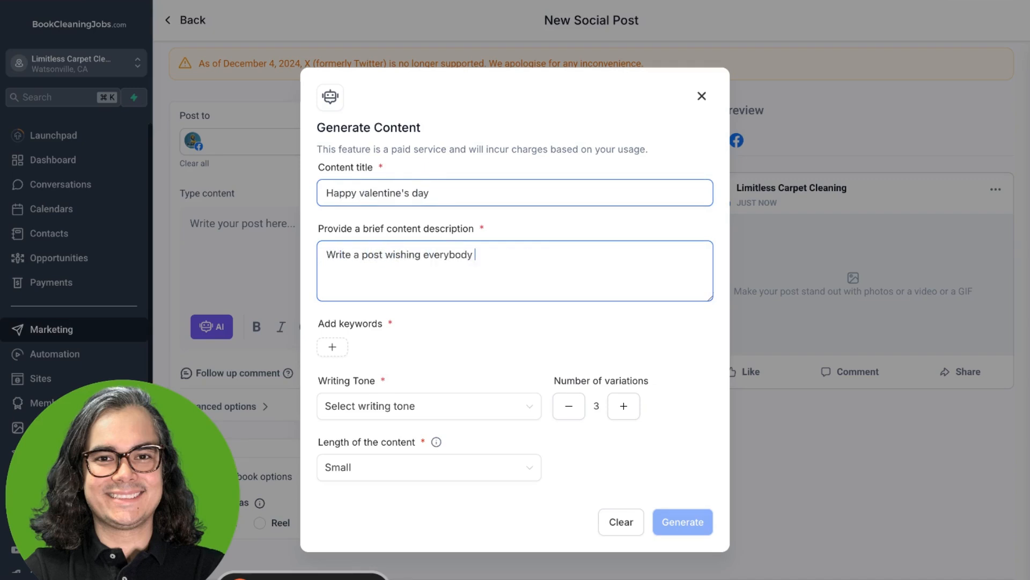
pyautogui.write("a happy valentine's day from Limitless Carpet C")
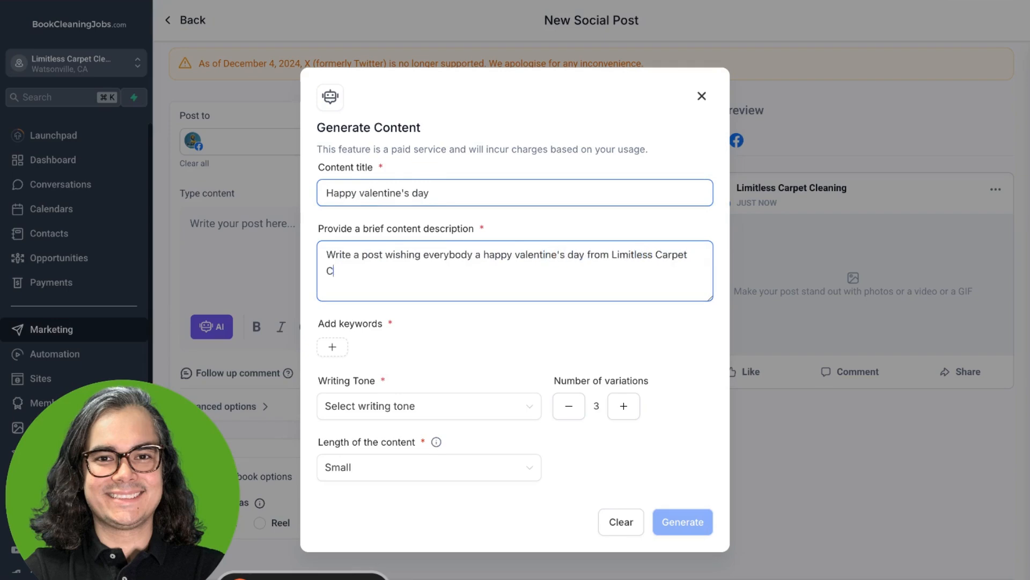
pyautogui.write('leaning in Watsonville, CA')
# - Add "valentine's day" as a keyword for the generated content
pyautogui.press('Tab')
pyautogui.press('Return')
pyautogui.write("valentine's day")
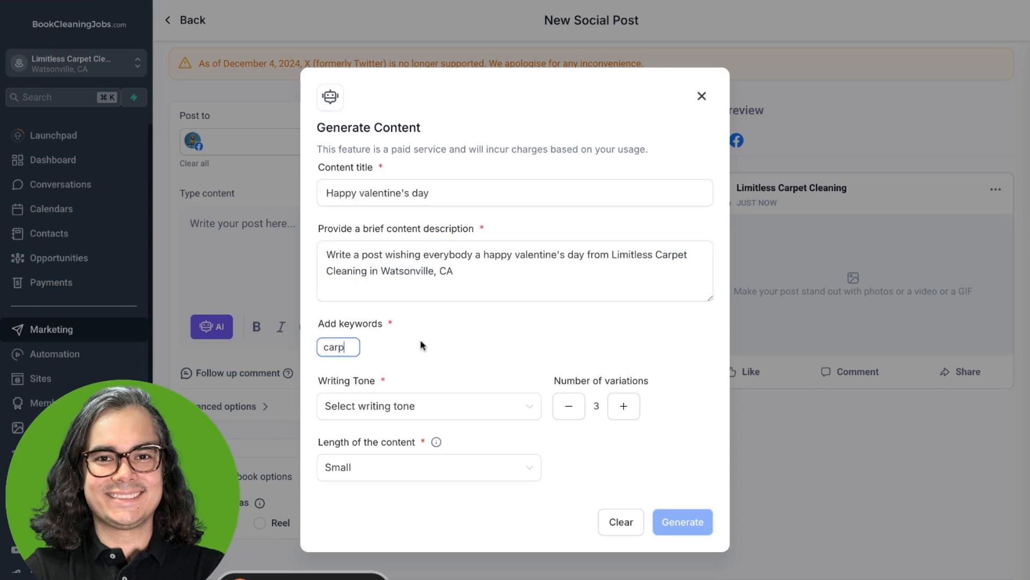
pyautogui.press('Return')
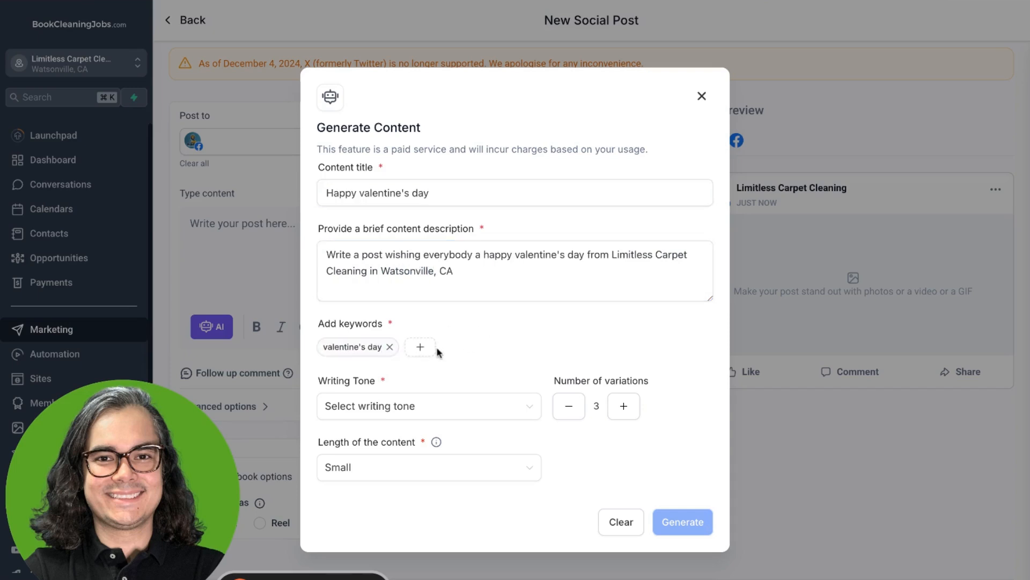
# - Generate the content variations with a Casual writing tone and Small content length
pyautogui.click(437, 409)
pyautogui.scroll(-5, 467, 494)
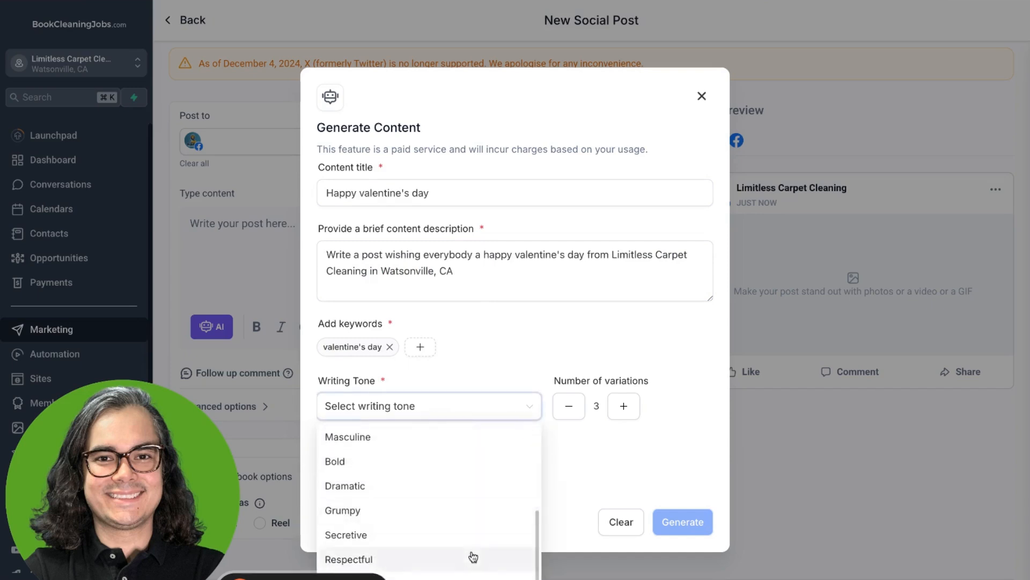
pyautogui.scroll(5, 470, 486)
pyautogui.click(461, 491)
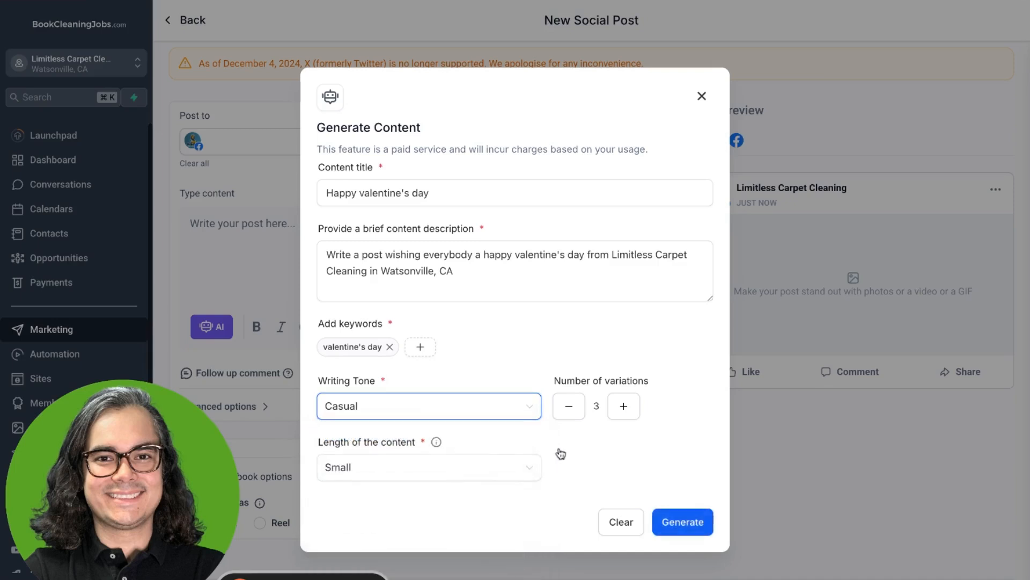
pyautogui.click(503, 475)
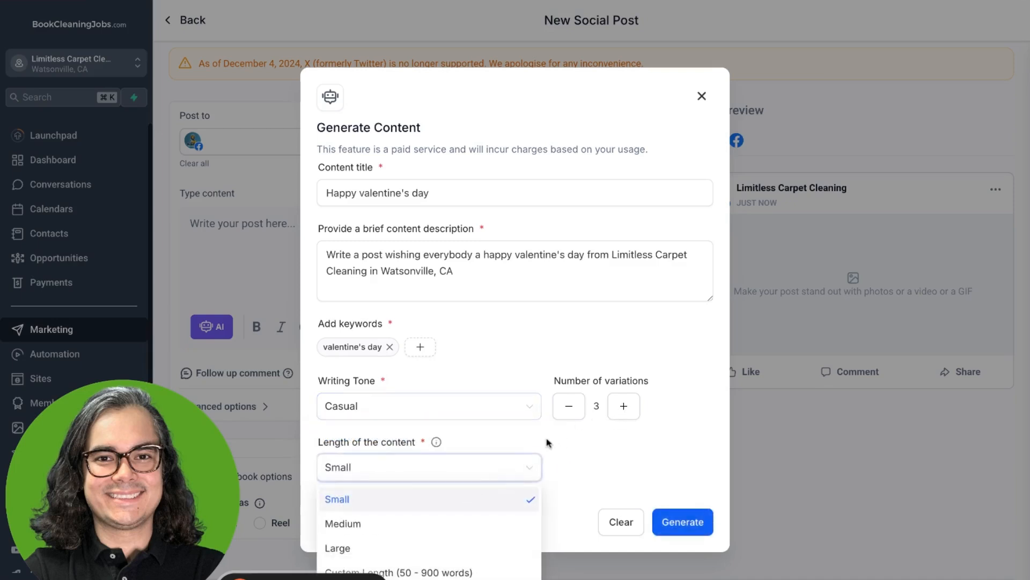
pyautogui.click(621, 449)
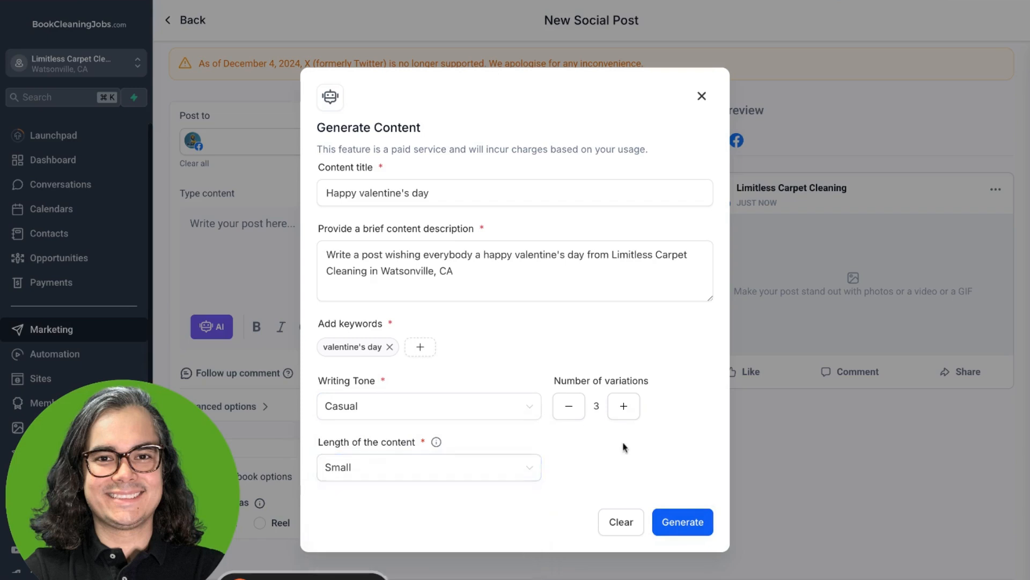
pyautogui.click(677, 520)
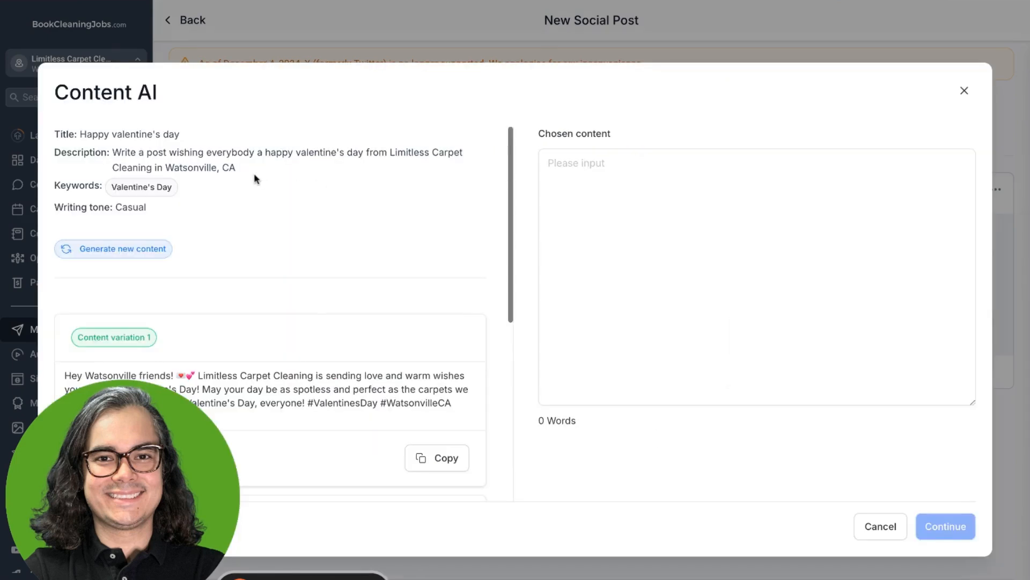
# - Compare the generated text variations and insert content variation 2 into the post
pyautogui.scroll(-3, 304, 233)
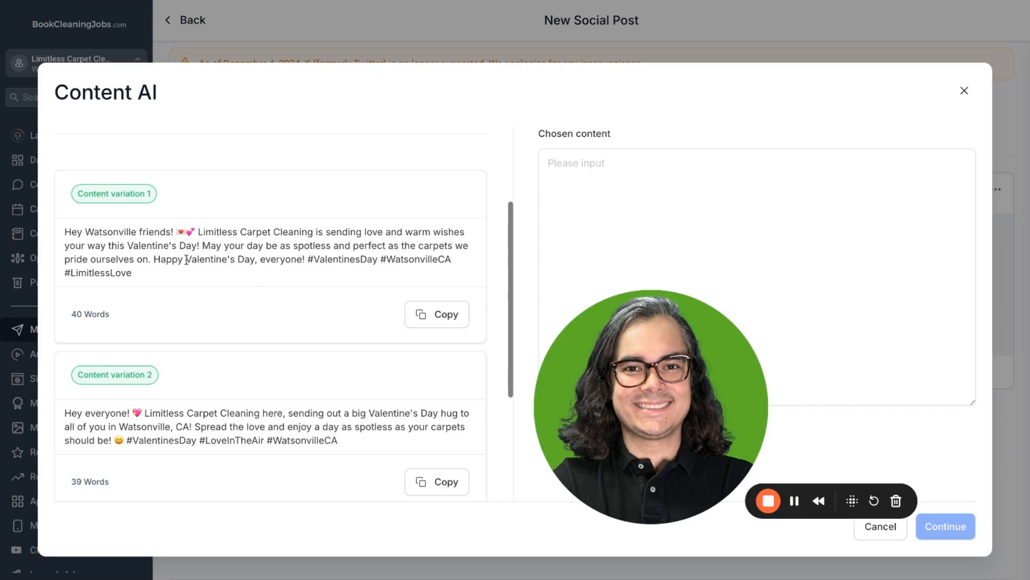
pyautogui.scroll(-3, 352, 276)
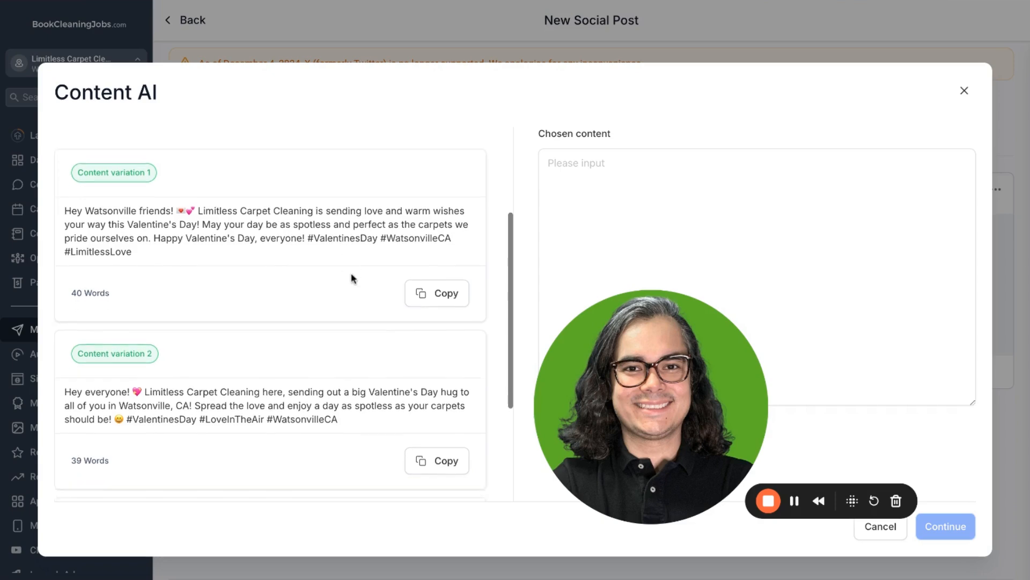
pyautogui.scroll(-3, 351, 278)
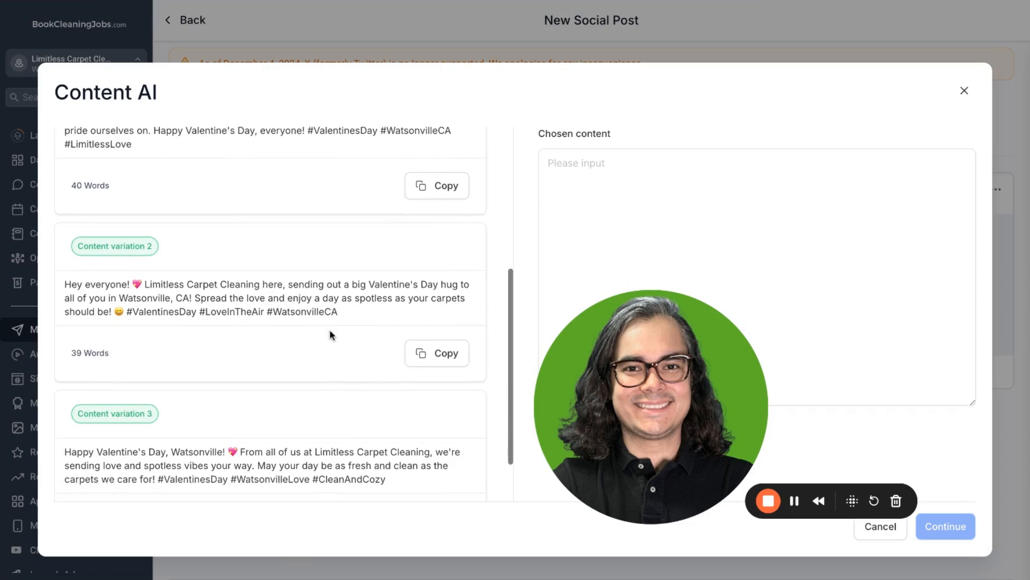
pyautogui.scroll(-1, 318, 304)
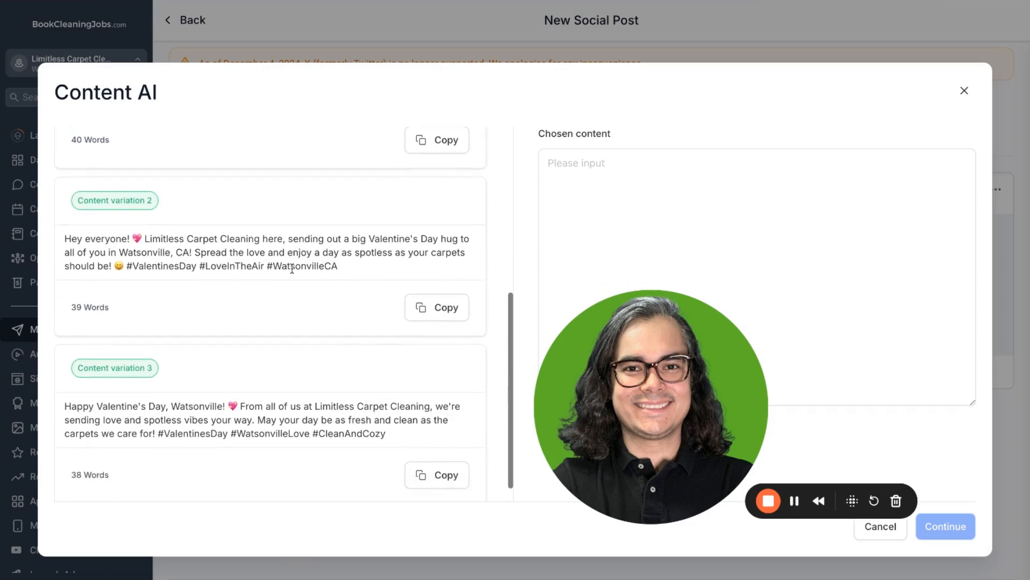
pyautogui.scroll(-1, 304, 295)
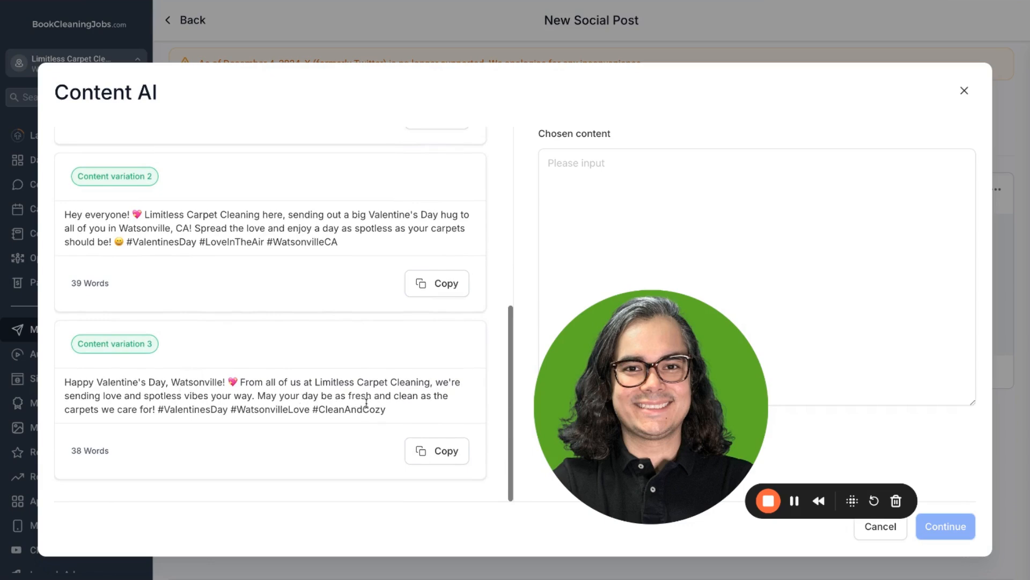
pyautogui.scroll(5, 384, 424)
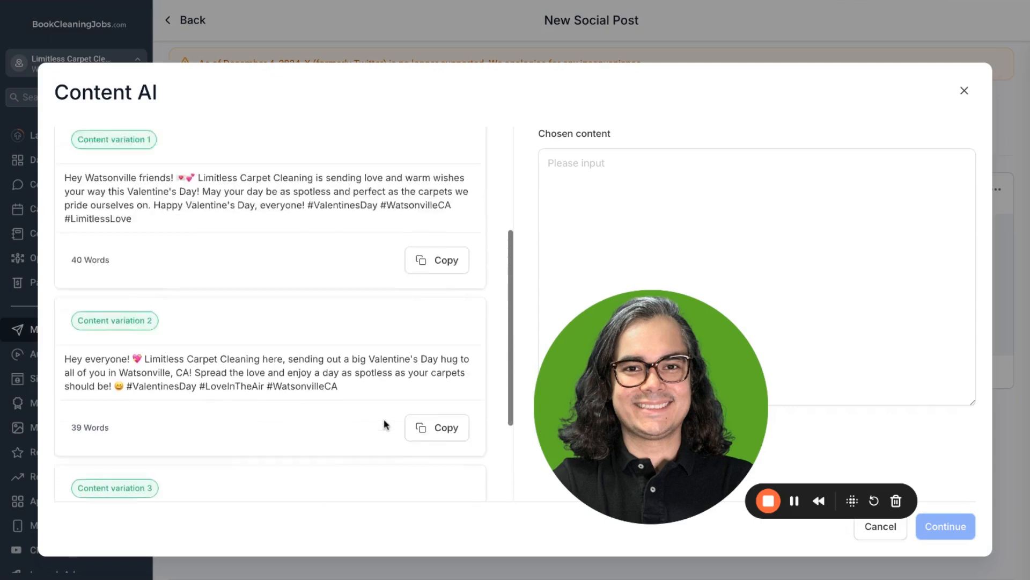
pyautogui.scroll(-4, 422, 321)
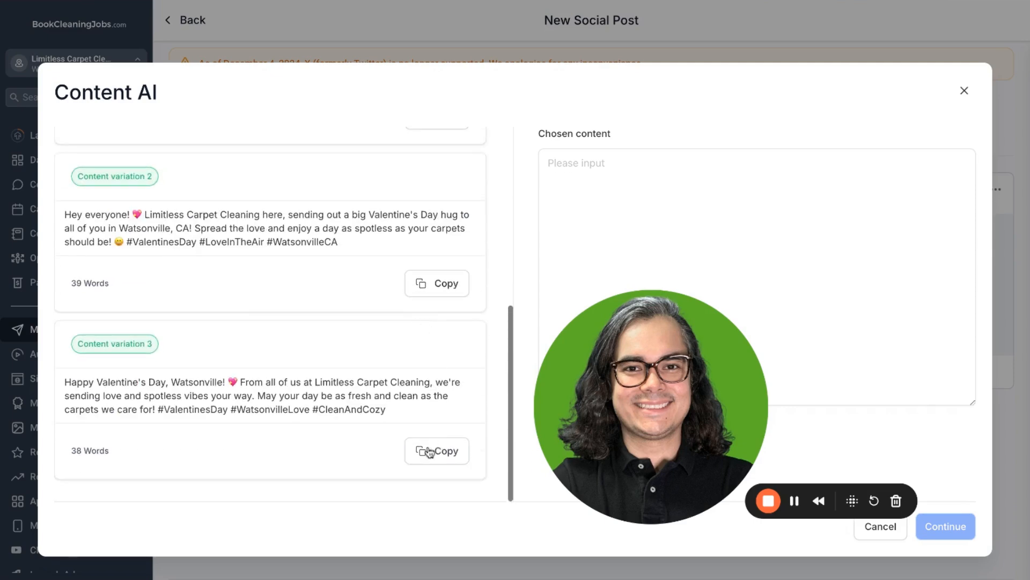
pyautogui.scroll(1, 429, 444)
pyautogui.click(442, 336)
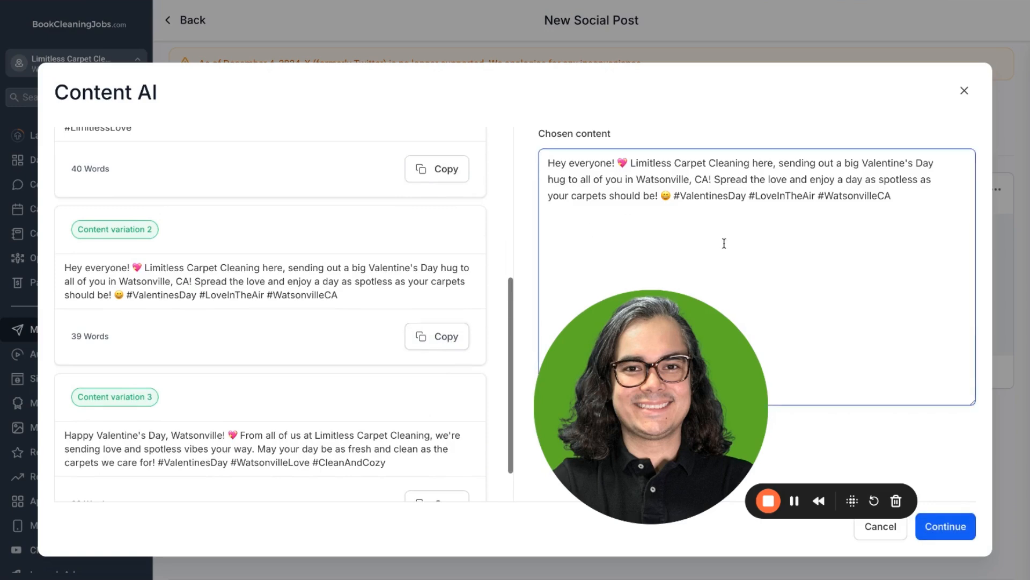
pyautogui.click(959, 531)
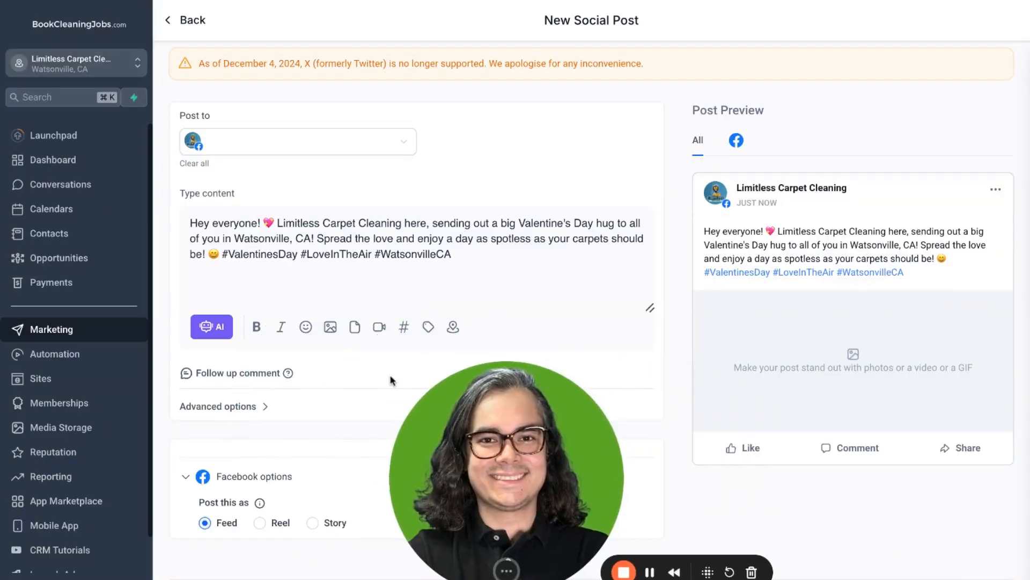
# - Describe a new AI image as "A valentine's day image featuring fresh flowers and chocolates on a kitchen table in a sparkling clean home"
pyautogui.click(331, 327)
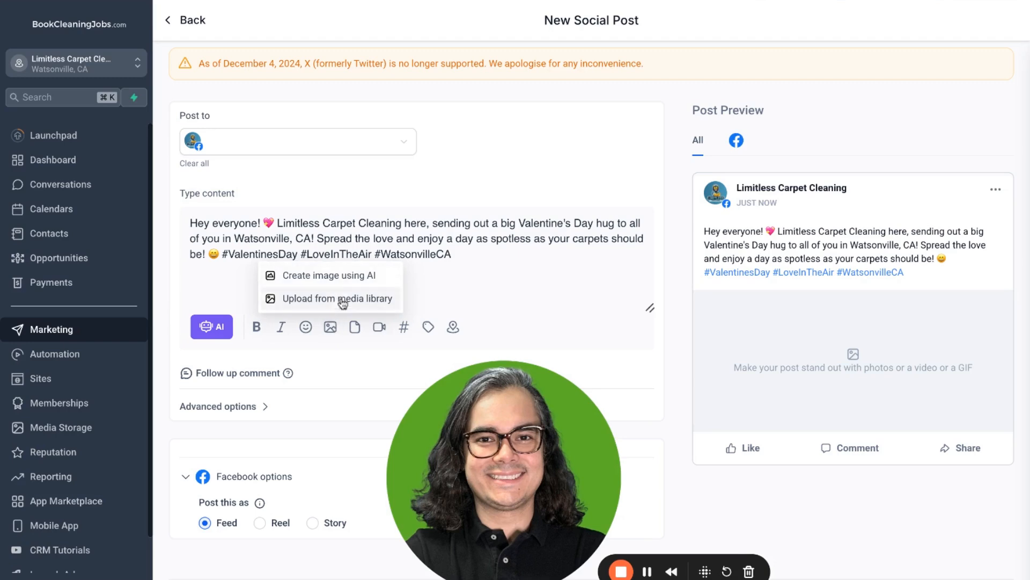
pyautogui.click(340, 282)
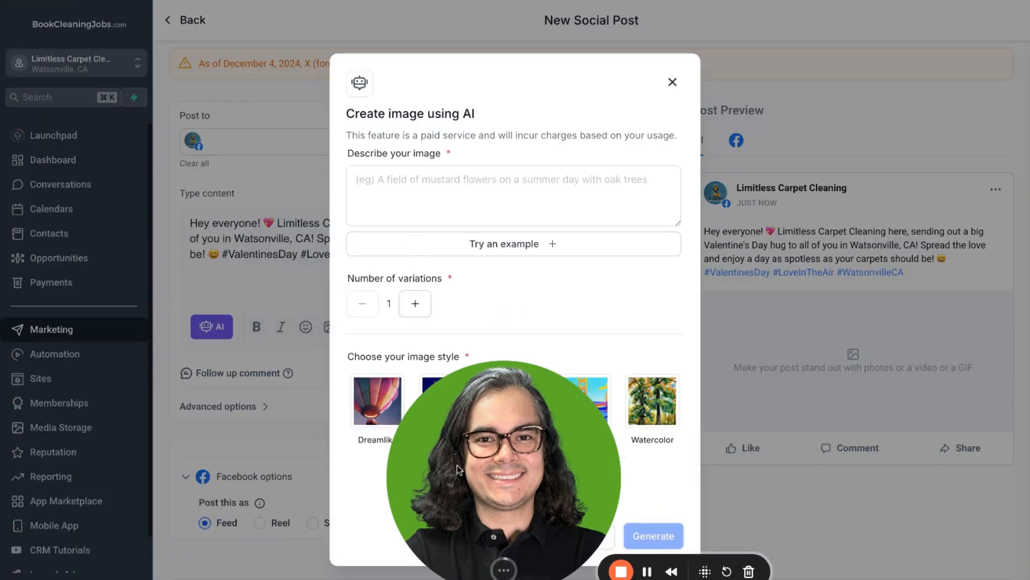
pyautogui.click(534, 200)
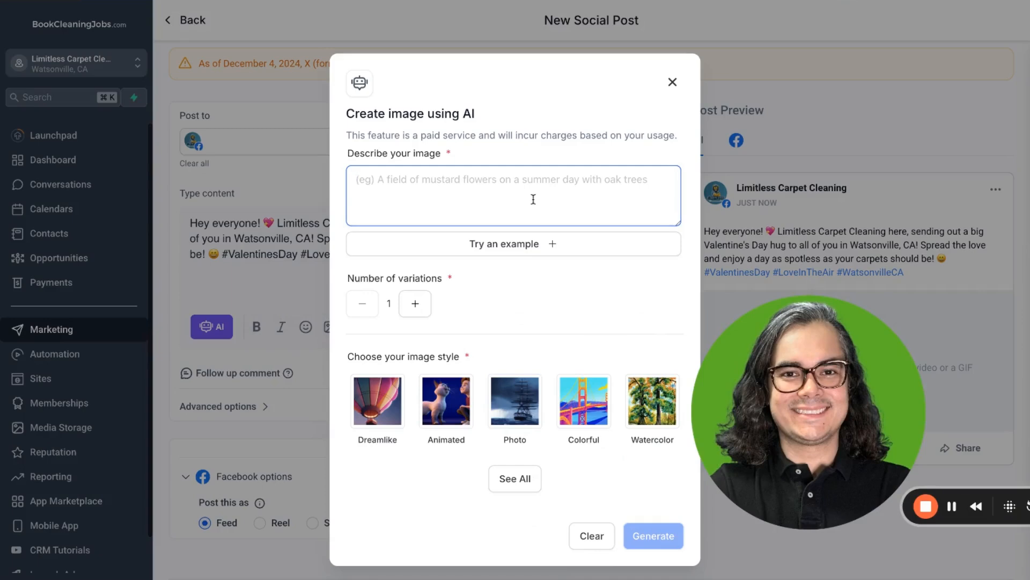
pyautogui.write("A valentine's td")
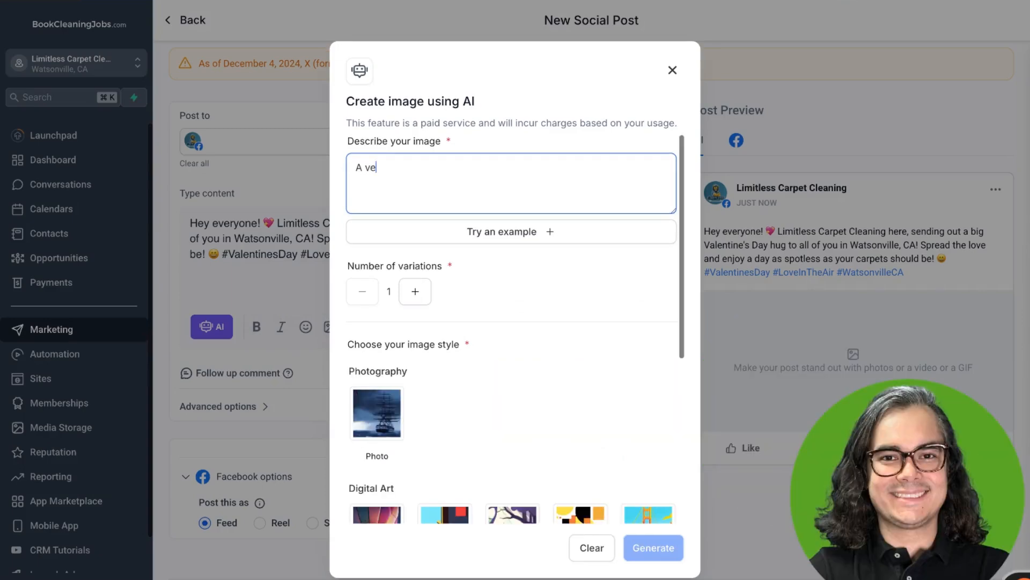
pyautogui.press('BackSpace')
pyautogui.press('BackSpace')
pyautogui.write('day image featurin')
pyautogui.write('g fresh flowers and ')
pyautogui.write('chocolates on a kitchen te')
pyautogui.write('ble ina.')
pyautogui.press('BackSpace')
pyautogui.press('BackSpace')
pyautogui.press('BackSpace')
pyautogui.write('a sparkling clean home')
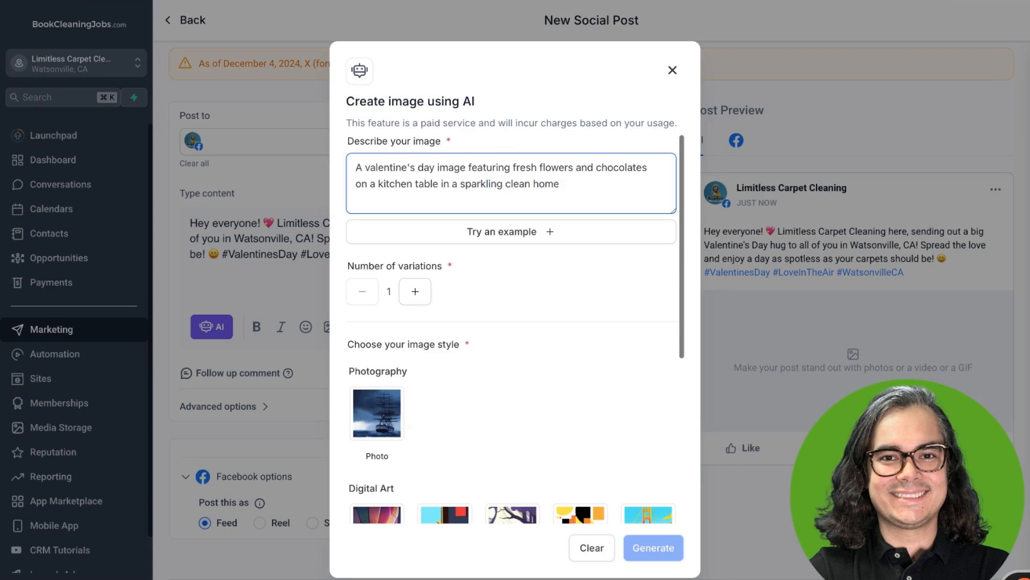
# - Generate two variations of the image in the Photo style and attach variation V2 to the post
pyautogui.scroll(-1, 406, 239)
pyautogui.click(417, 247)
pyautogui.scroll(-2, 456, 306)
pyautogui.click(380, 265)
pyautogui.scroll(-2, 548, 354)
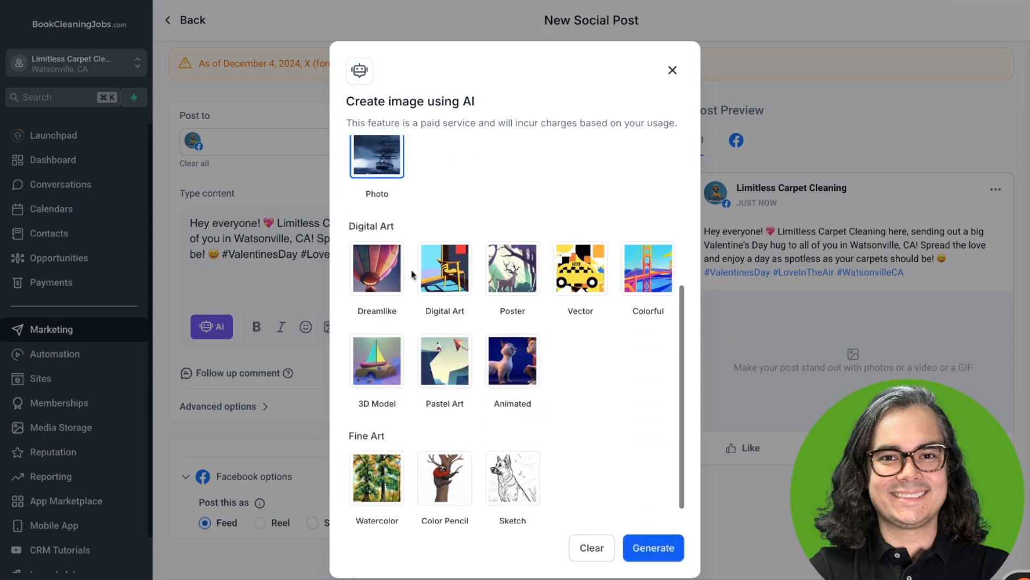
pyautogui.scroll(-1, 617, 472)
pyautogui.click(653, 547)
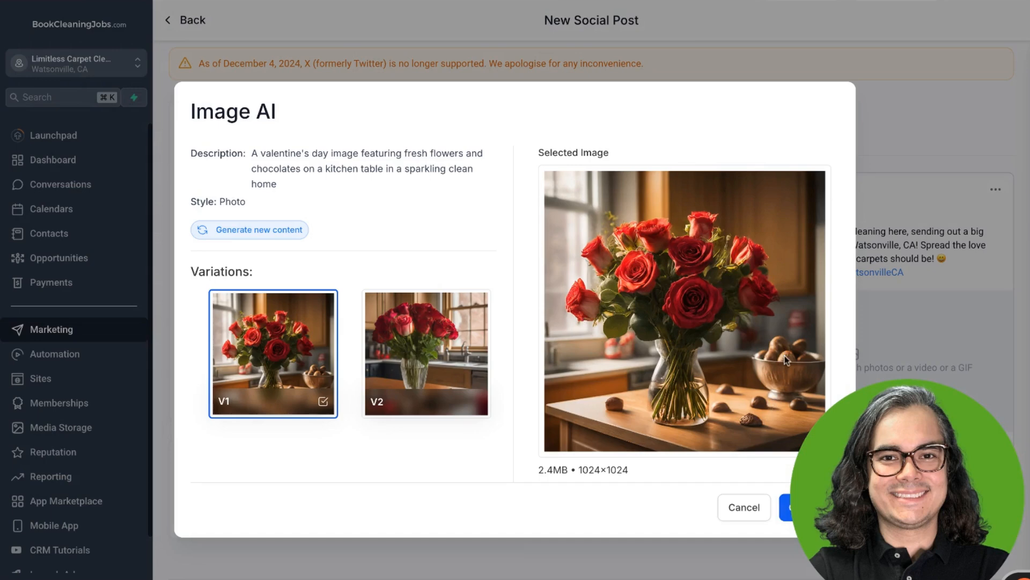
pyautogui.click(432, 350)
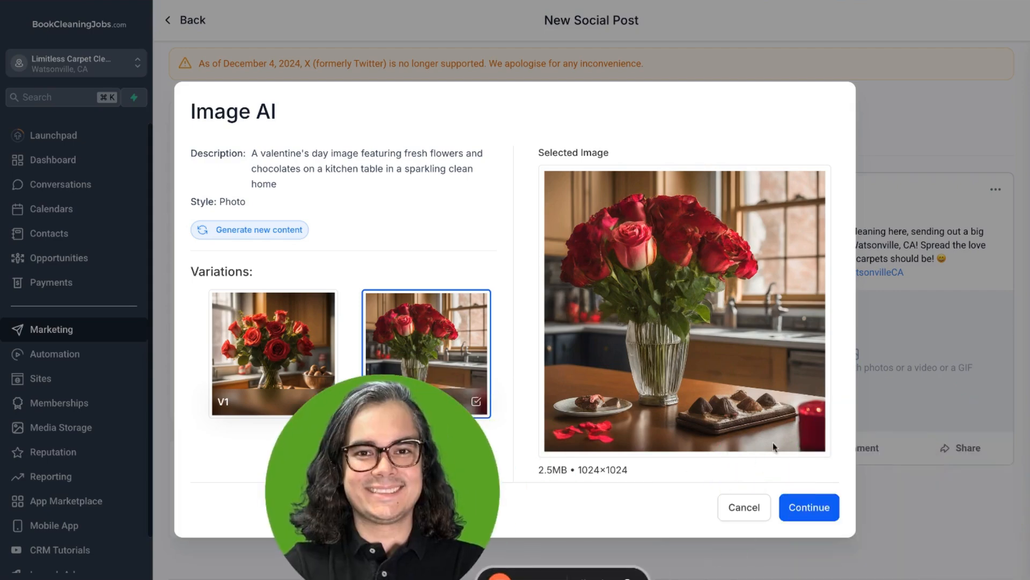
pyautogui.click(809, 506)
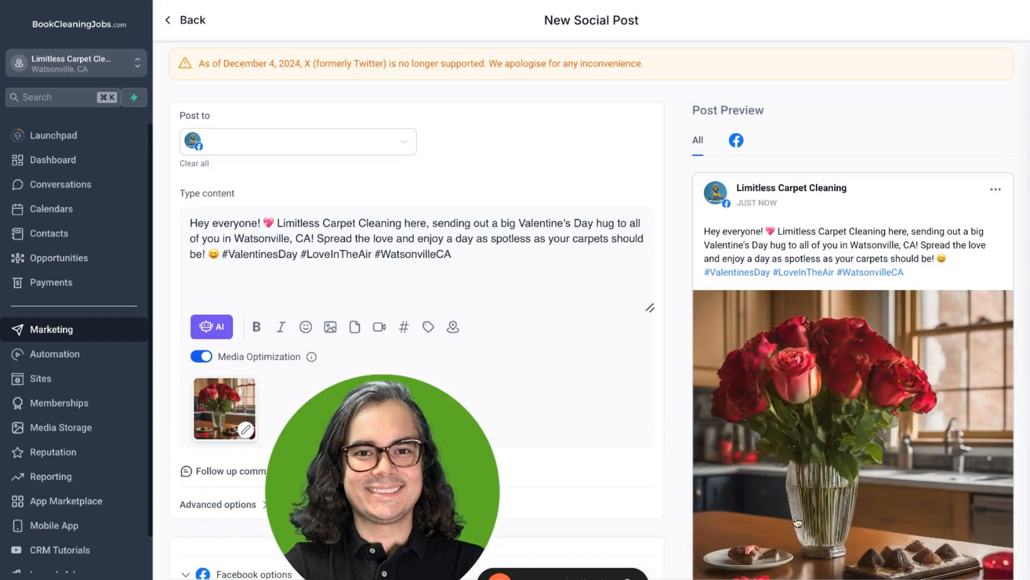
# - Examine the post preview with its image and the available publishing options
pyautogui.scroll(-1, 703, 350)
pyautogui.scroll(2, 760, 355)
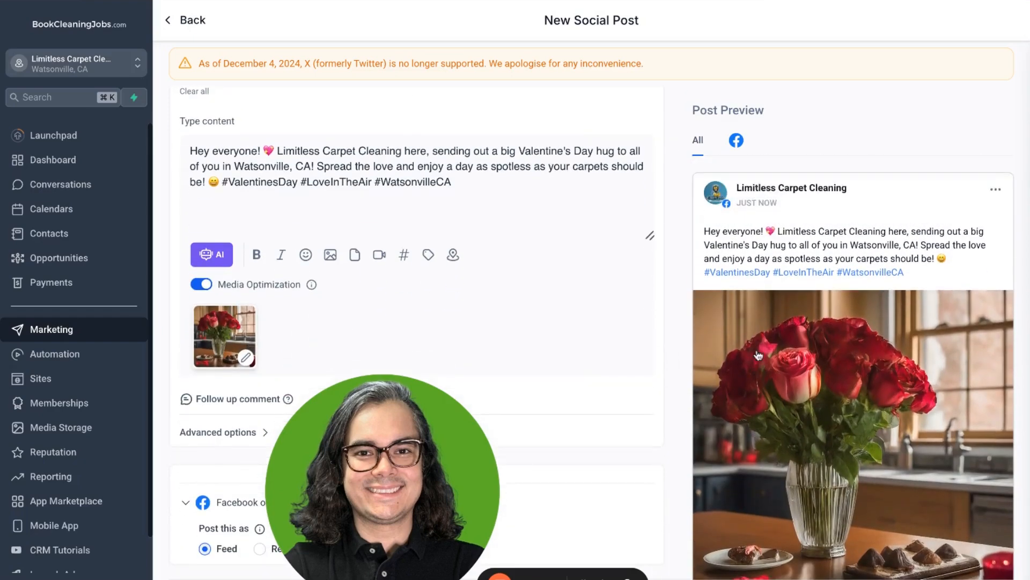
pyautogui.scroll(-2, 885, 251)
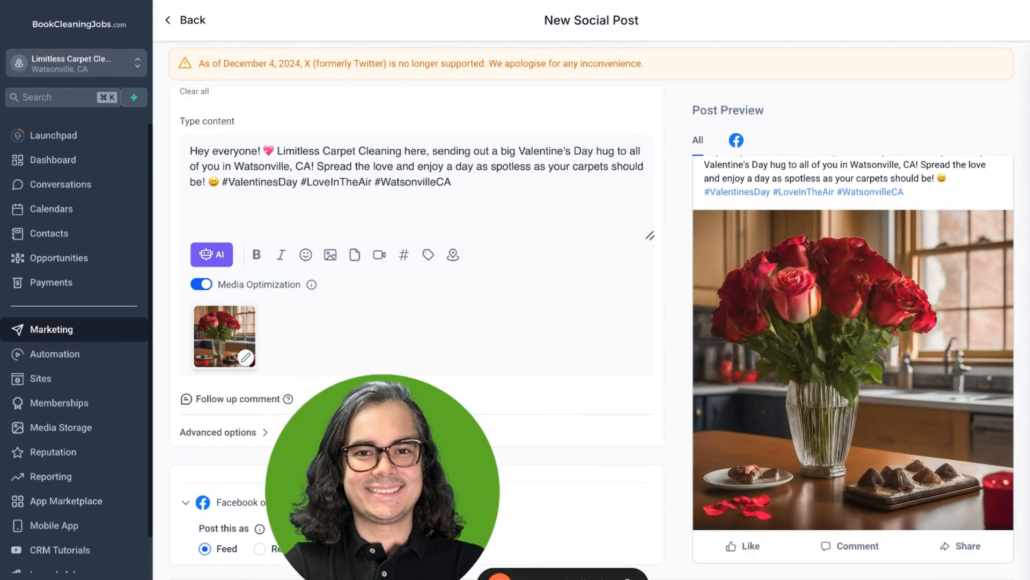
pyautogui.click(1000, 579)
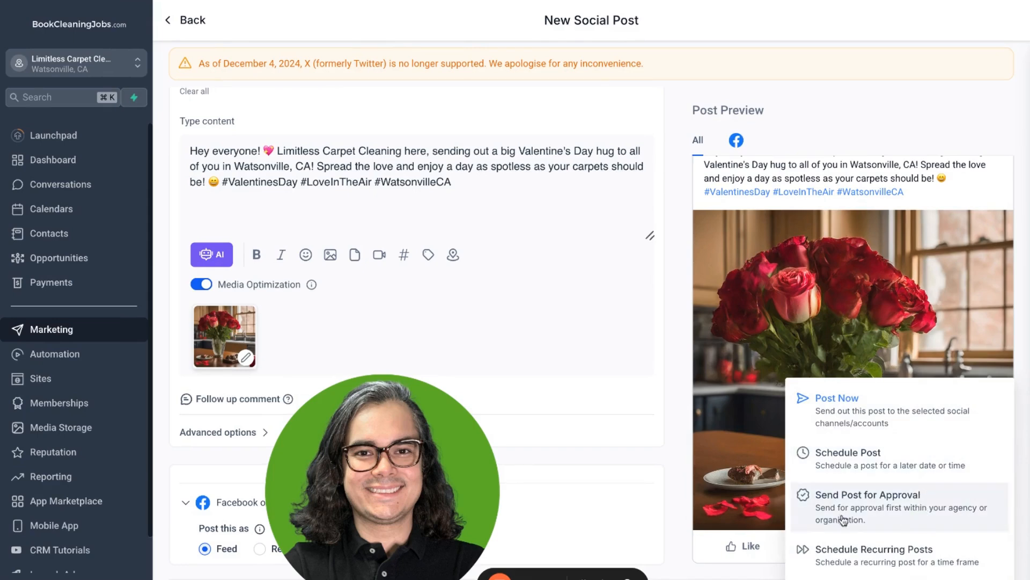
pyautogui.click(670, 367)
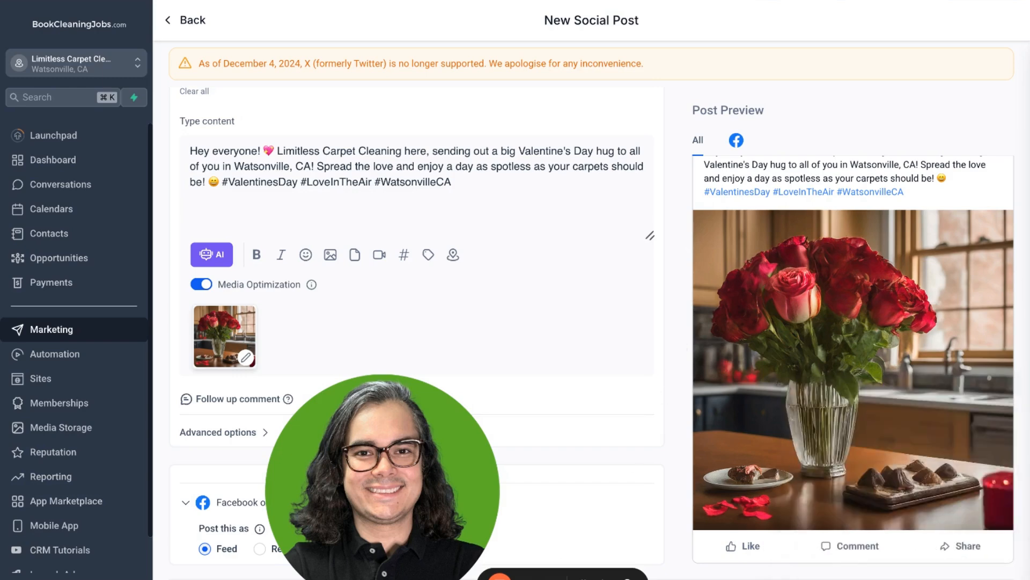